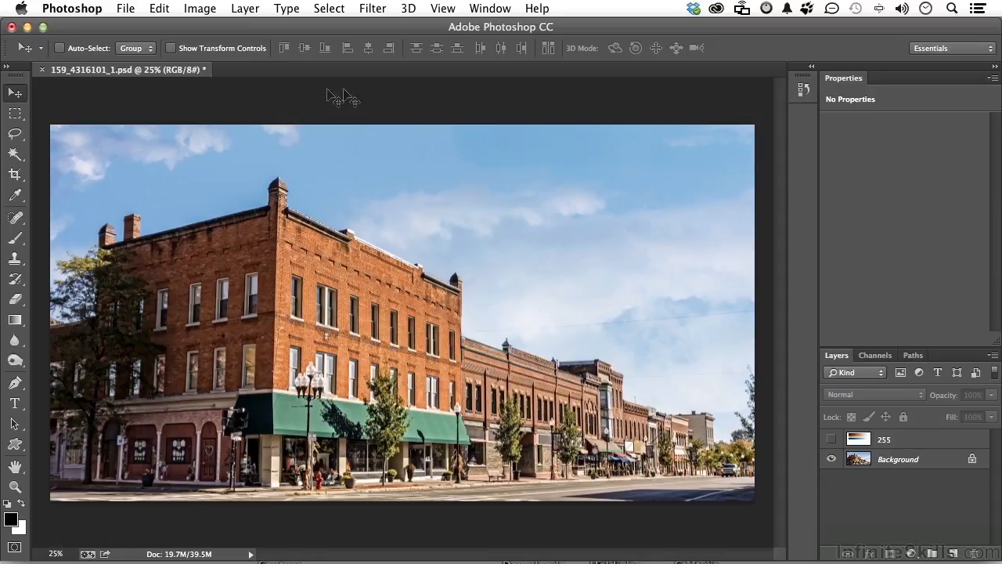
Select the Background layer and view the direct Levels adjustment dialog, closing it without applying changes.
left_click(204, 8)
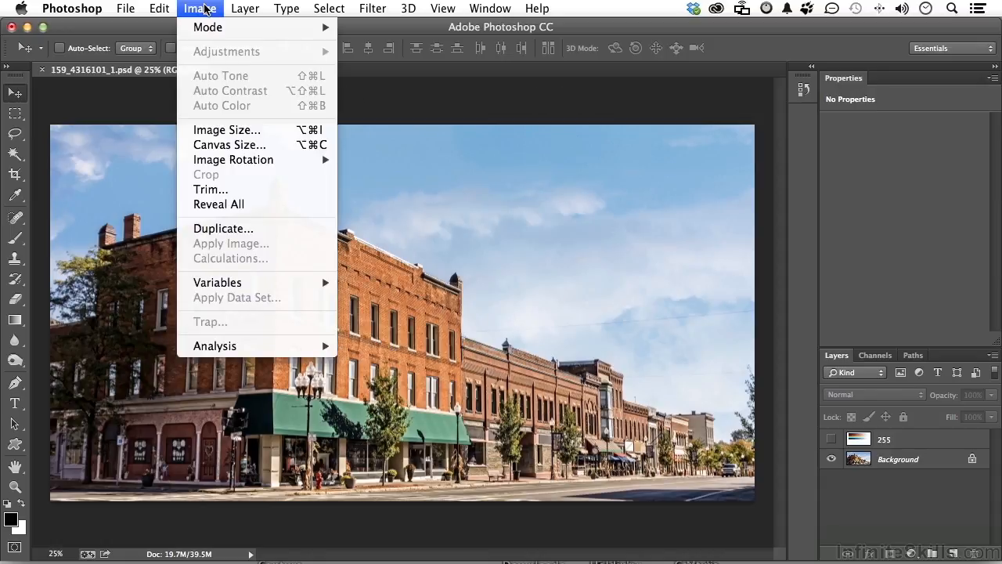
left_click(203, 8)
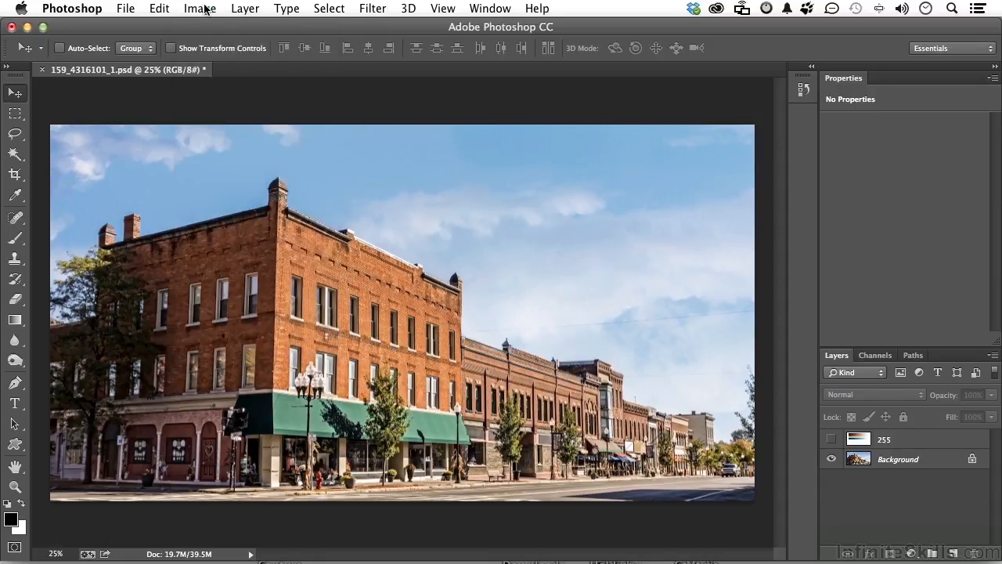
left_click(912, 465)
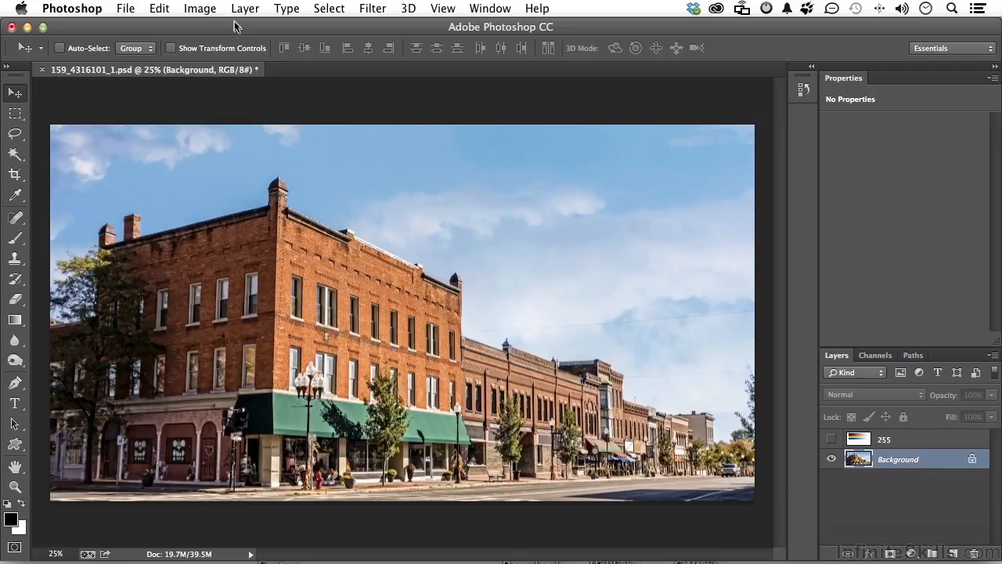
left_click(200, 11)
mouse_move(205, 53)
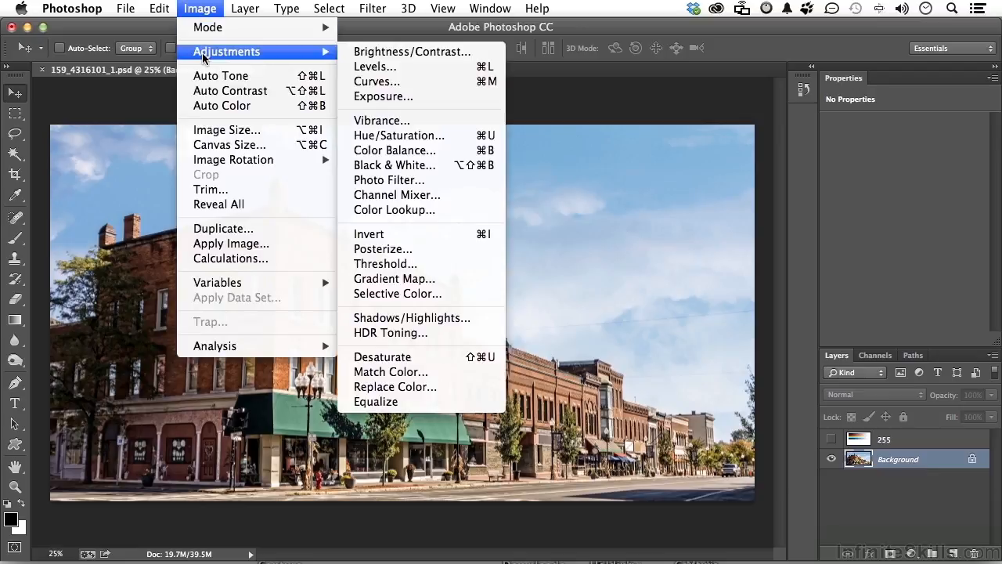
left_click(419, 66)
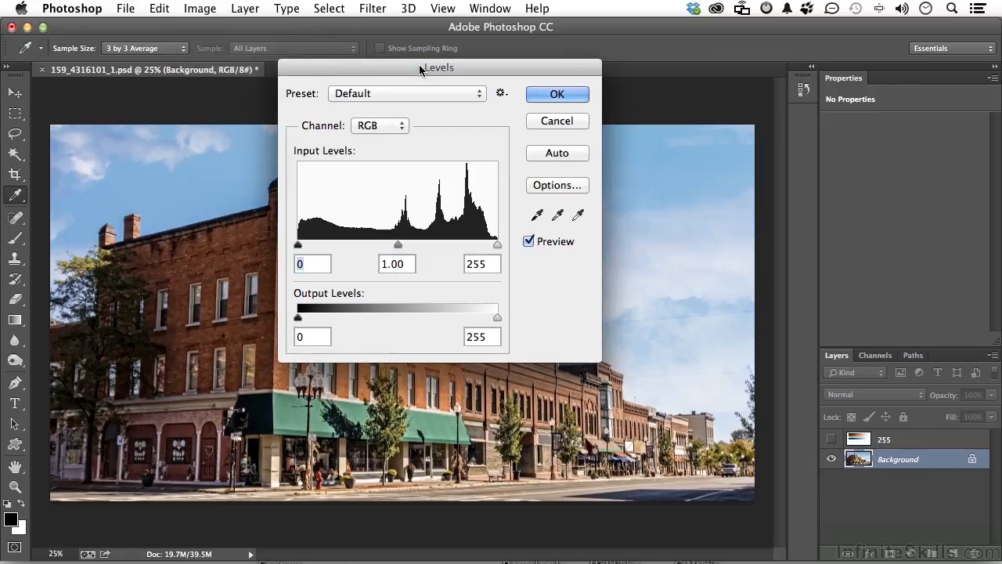
left_click(547, 117)
key("v")
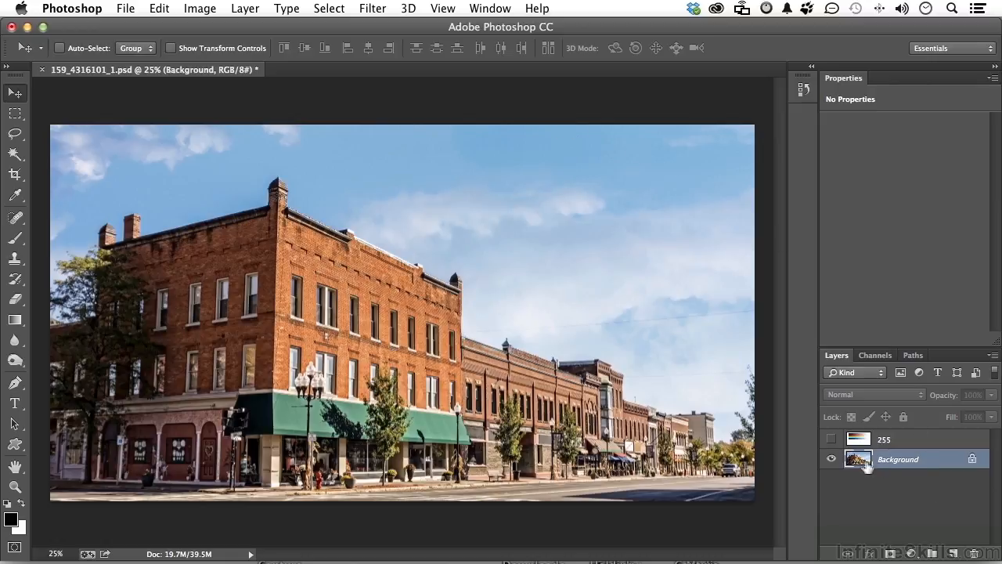
Add a Levels adjustment layer directly above the Background layer.
left_click(911, 554)
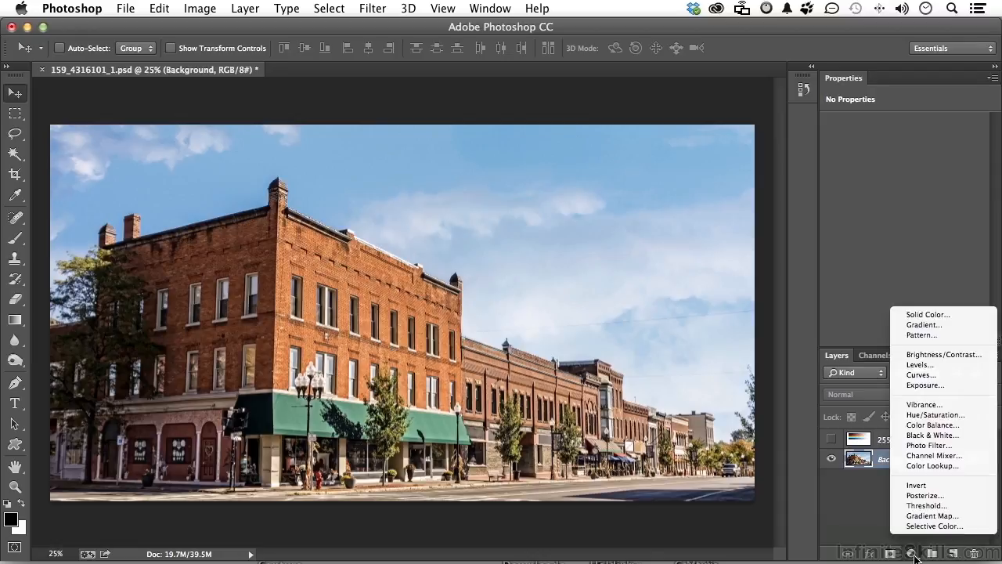
left_click(916, 364)
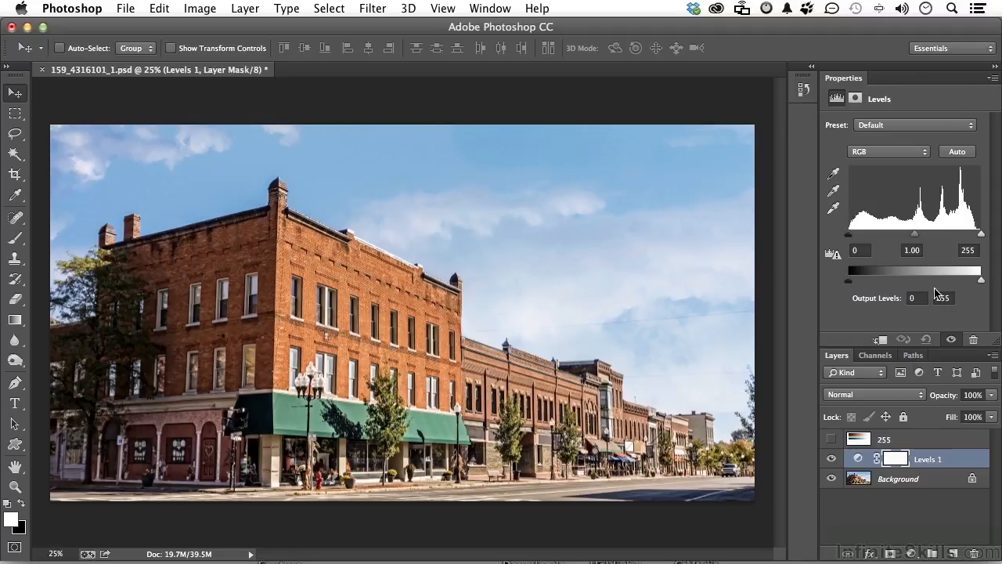
Examine the Levels adjustment's options, layer mask properties, presets, channel choices and point-sampling eyedroppers.
left_click(993, 78)
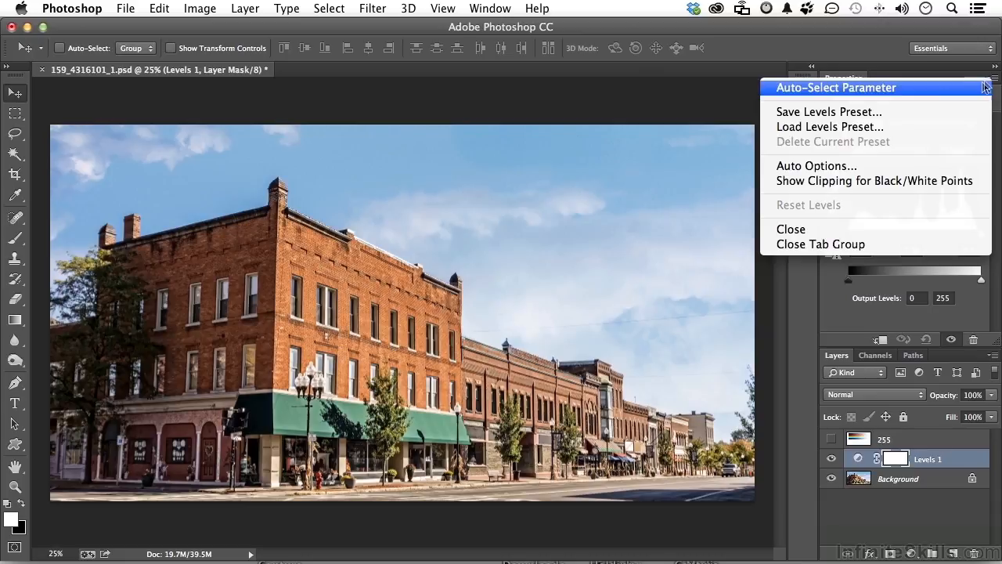
left_click(703, 96)
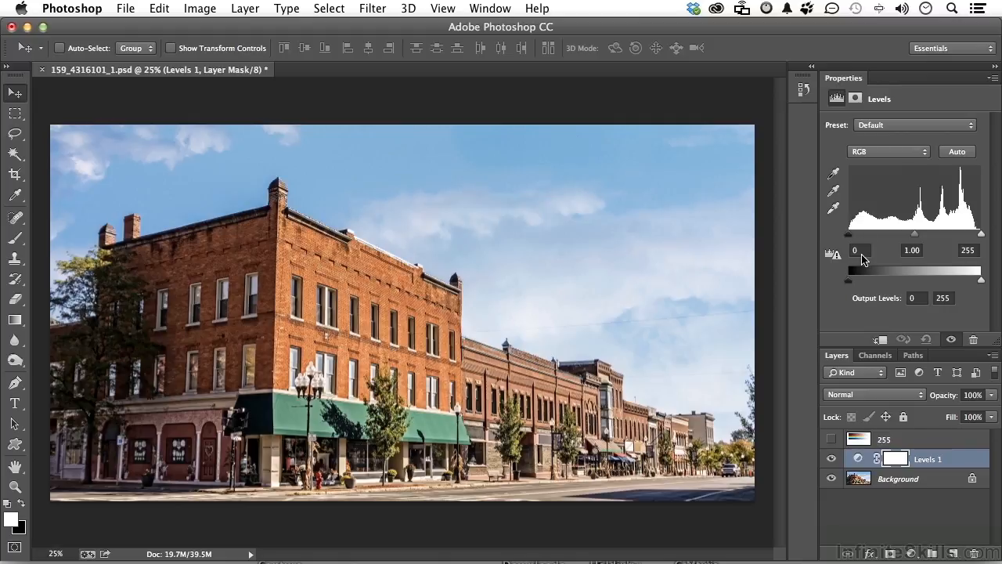
left_click(993, 79)
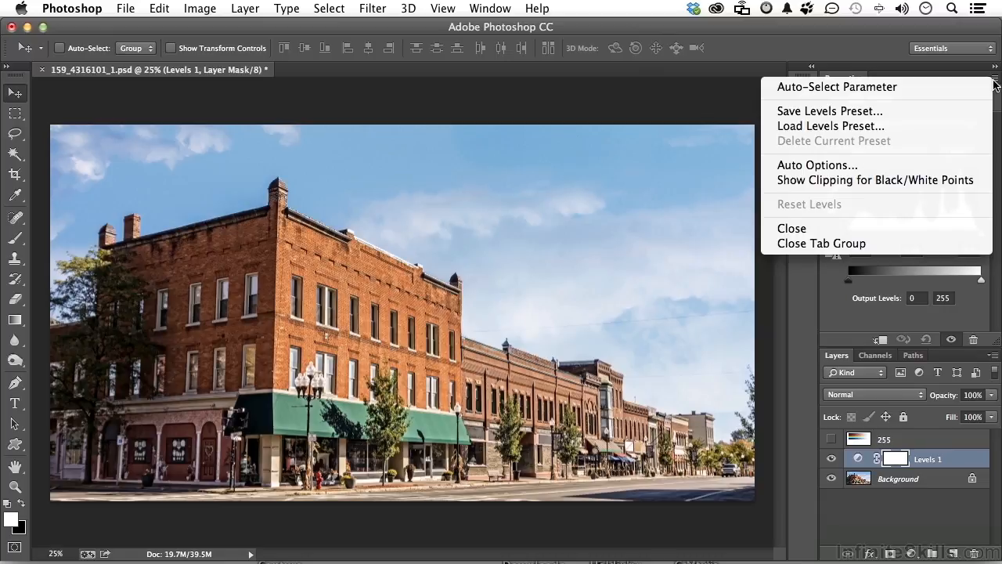
left_click(700, 95)
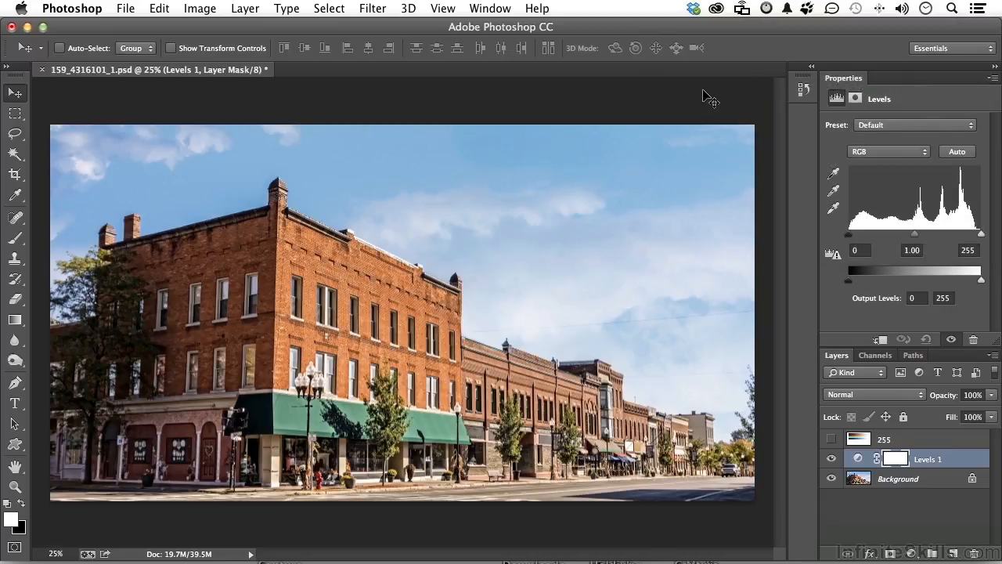
left_click(855, 101)
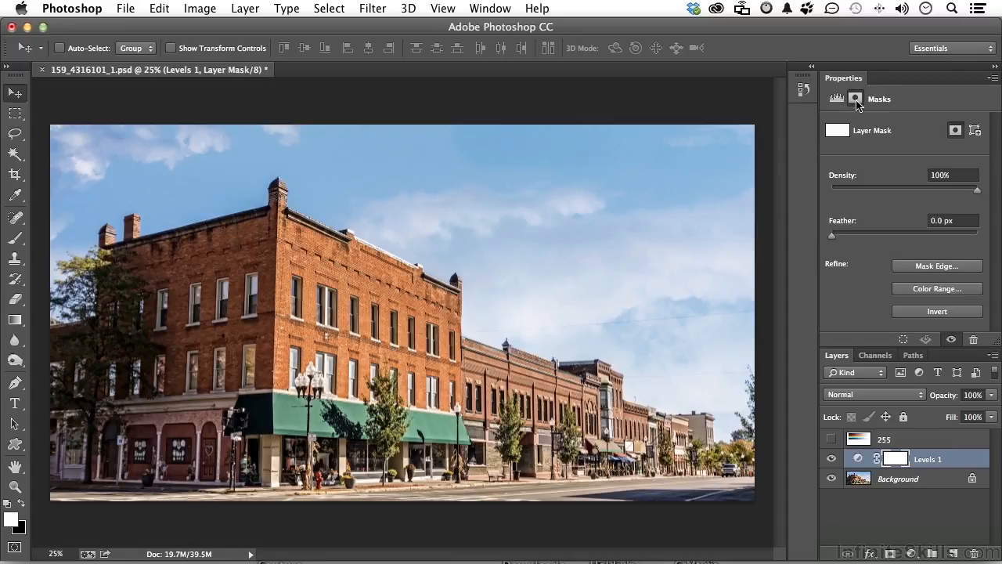
left_click(836, 100)
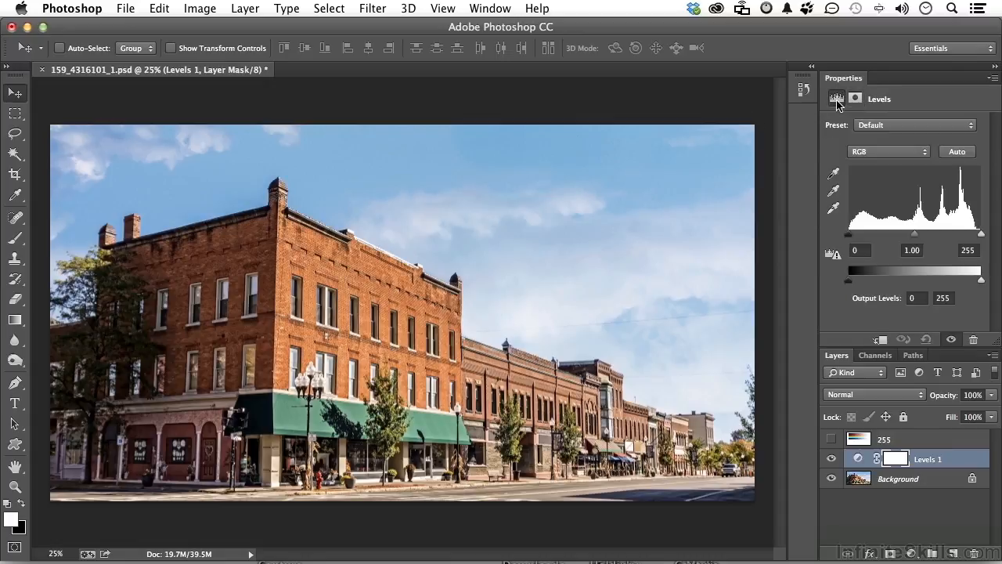
left_click(893, 125)
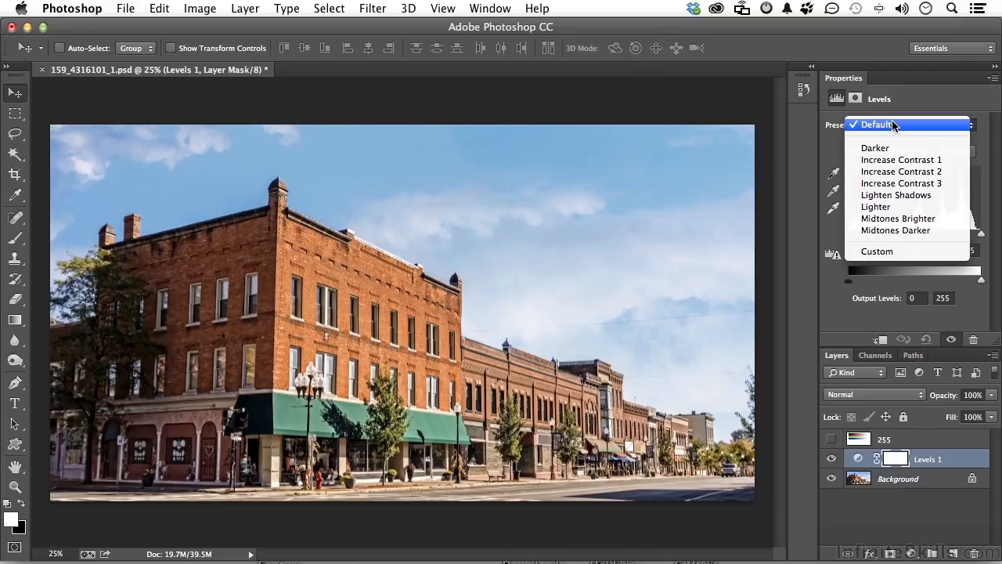
left_click(810, 144)
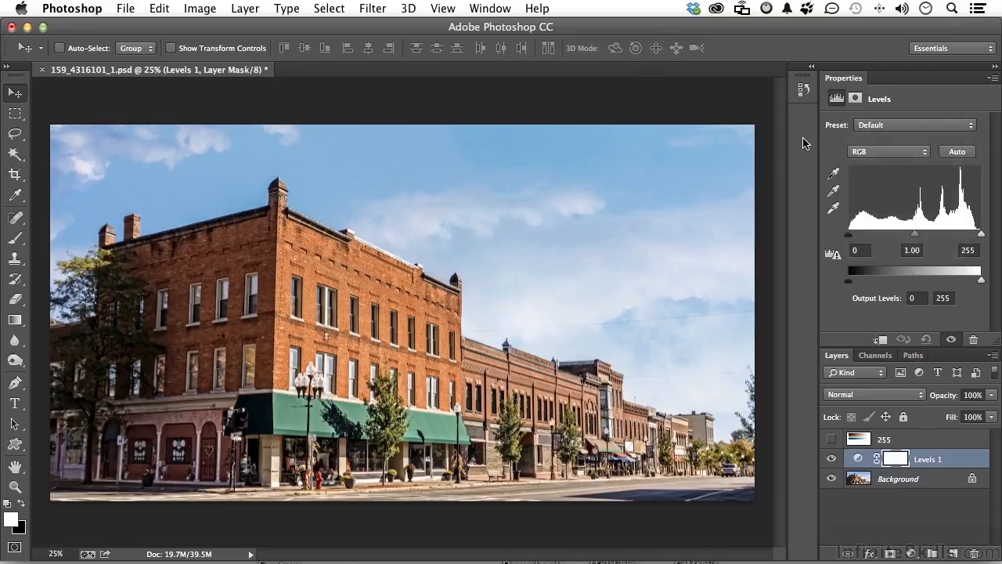
left_click(865, 153)
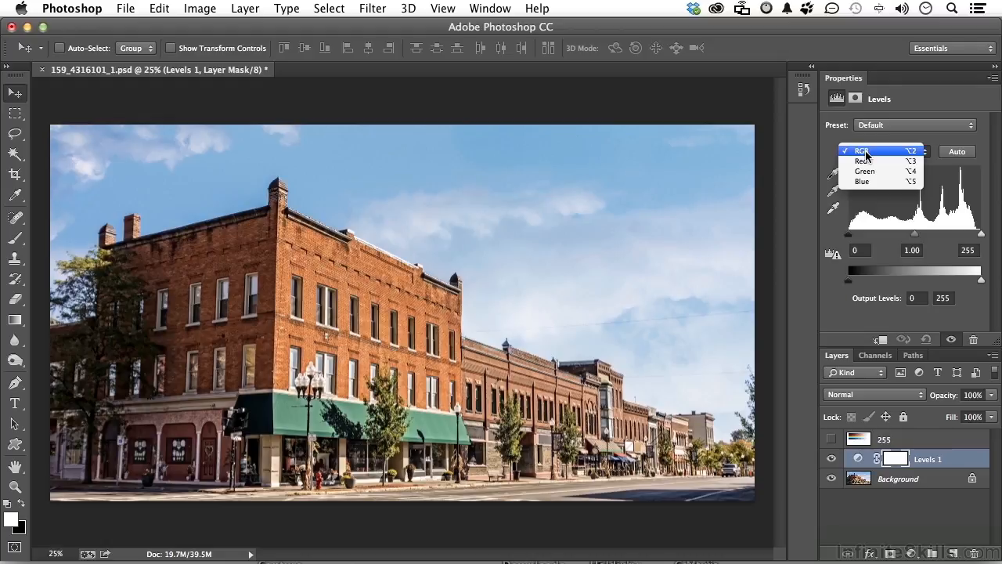
left_click(823, 149)
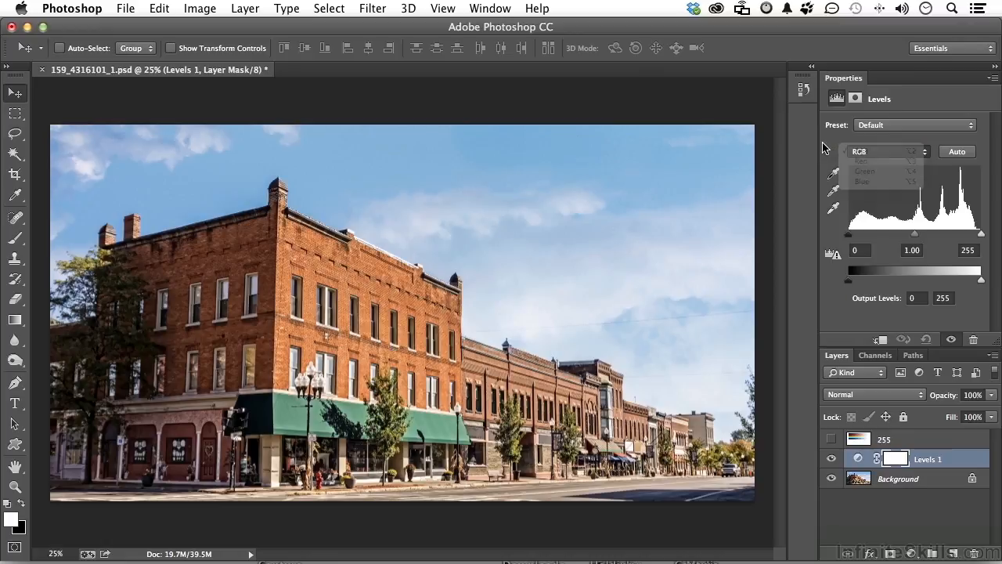
left_click(834, 173)
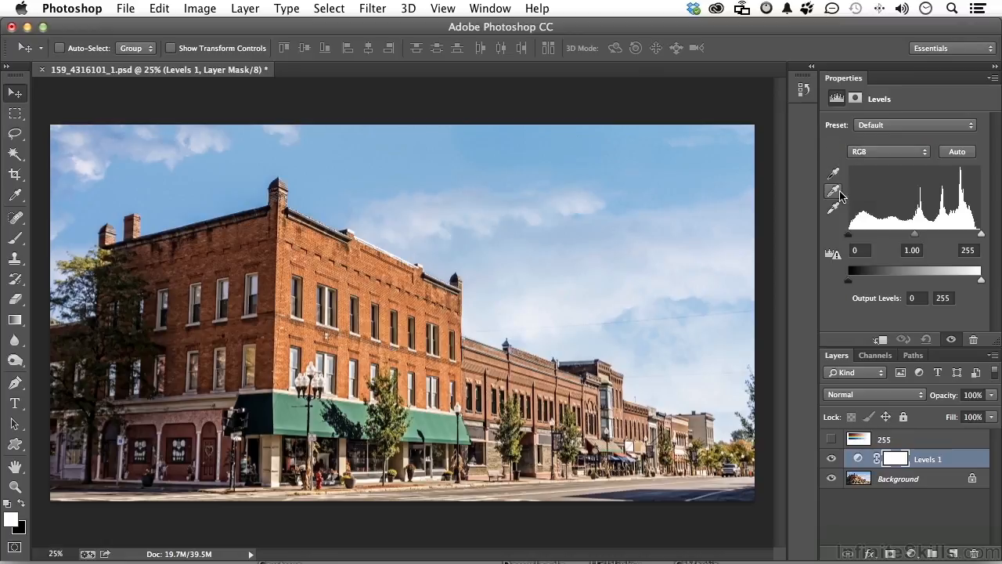
left_click(834, 191)
left_click(832, 175)
Show the 255 gradient layer and move the Levels 1 adjustment layer above it.
left_click(831, 440)
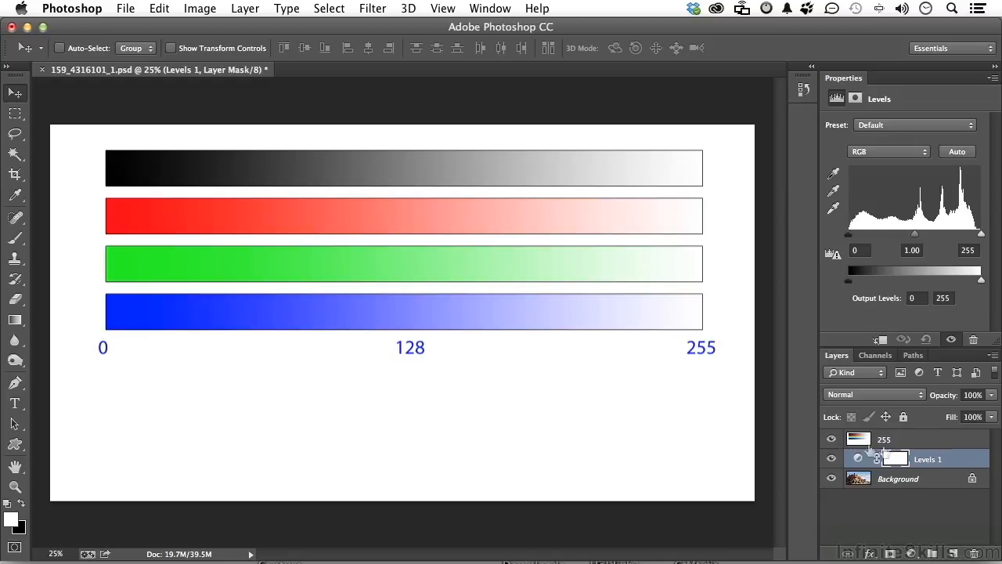
left_click_drag(928, 460, 922, 435)
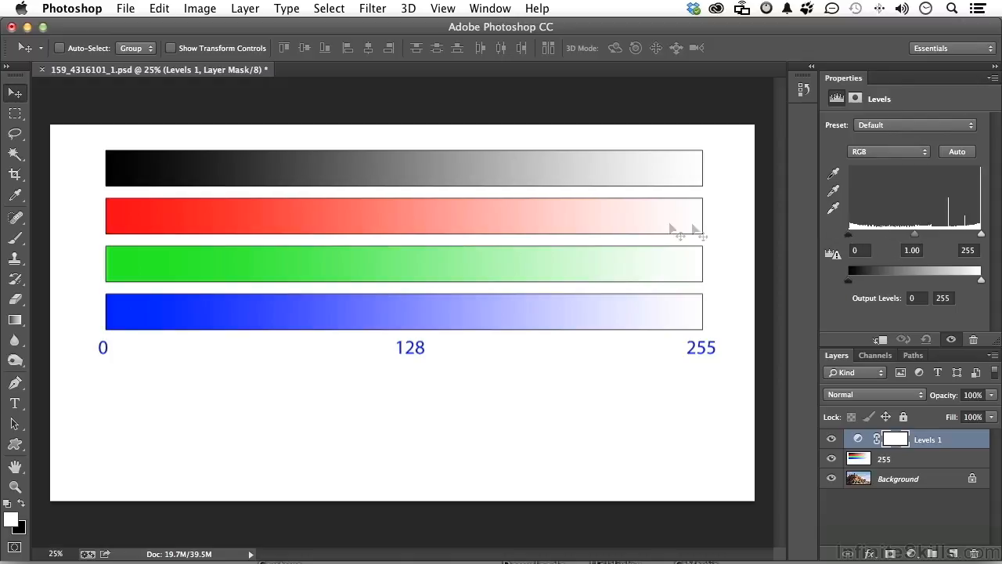
Try an input black level of 143 and a midtone value of 1.13 on the gradients, restoring the Levels defaults.
left_click_drag(849, 234, 923, 236)
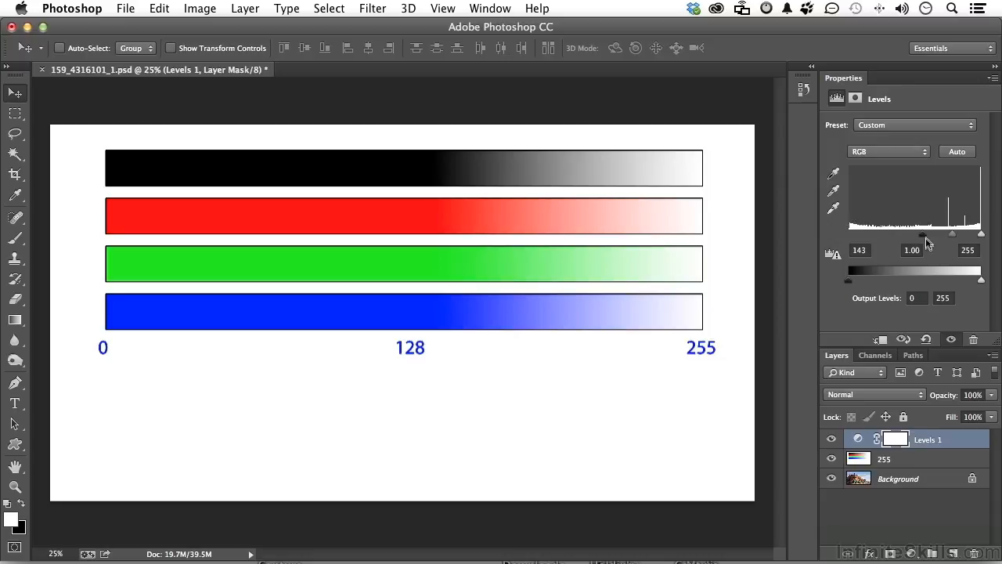
left_click_drag(924, 237, 844, 241)
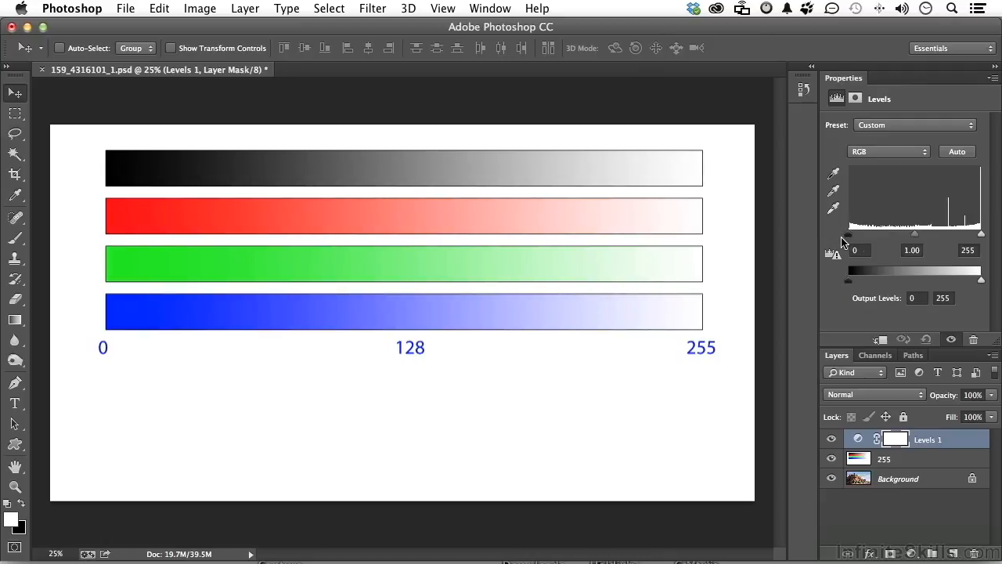
mouse_move(983, 237)
left_mouse_down()
mouse_move(911, 237)
mouse_move(985, 235)
left_mouse_up()
mouse_move(916, 237)
left_mouse_down()
mouse_move(896, 236)
mouse_move(929, 234)
mouse_move(910, 236)
left_mouse_up()
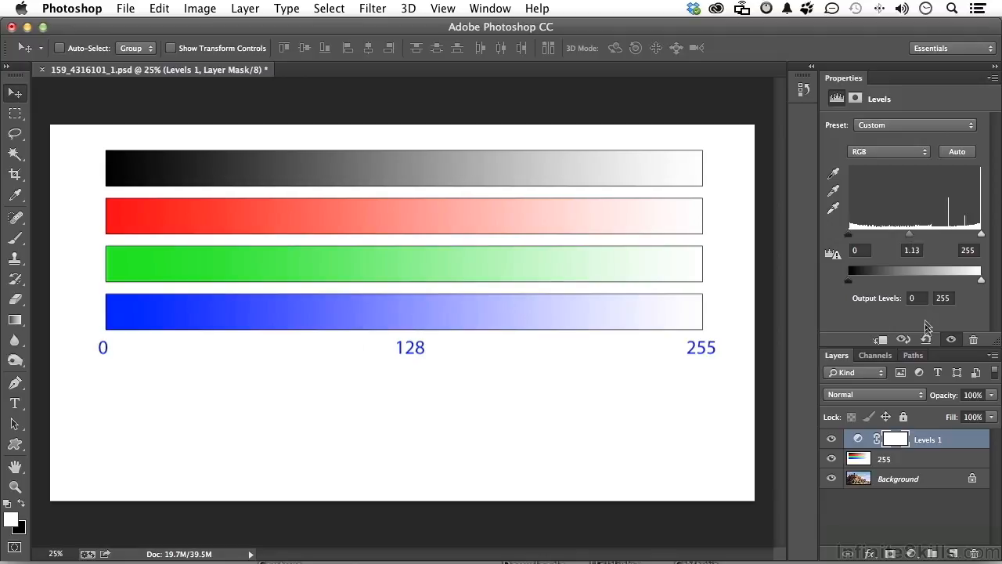
left_click(926, 340)
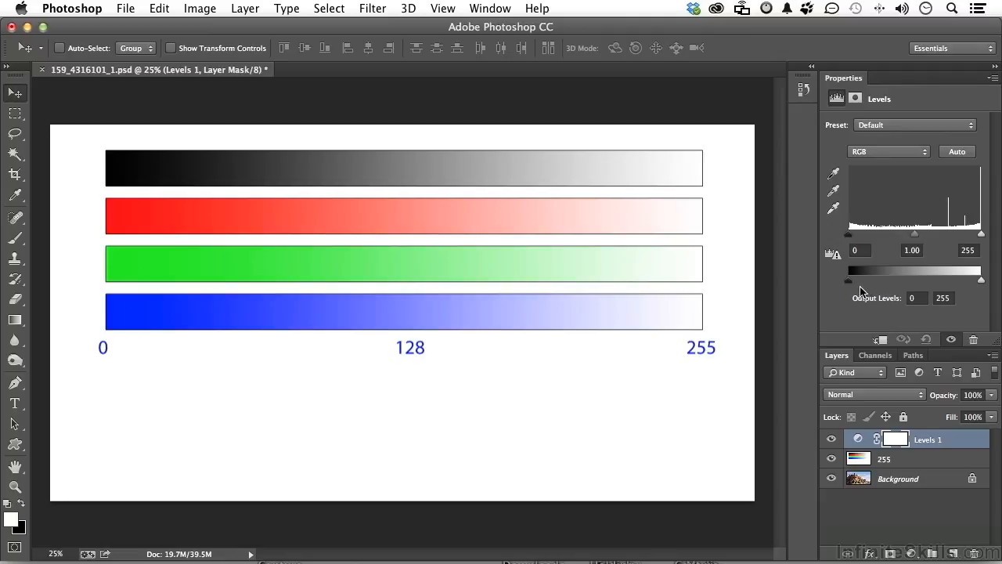
Try an output black level of 114 on the gradients and return it to 0.
left_click_drag(850, 283, 908, 278)
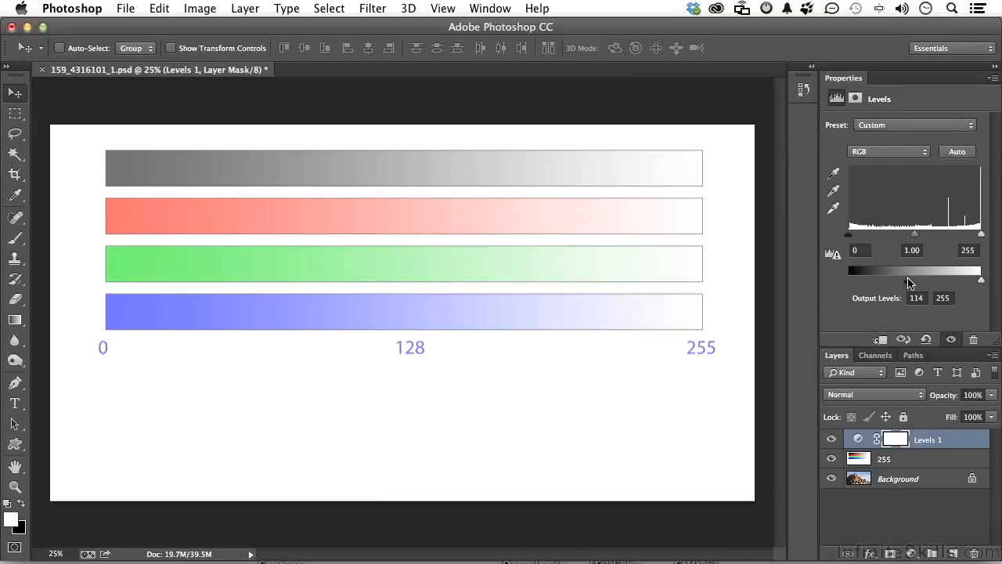
left_click_drag(907, 280, 841, 291)
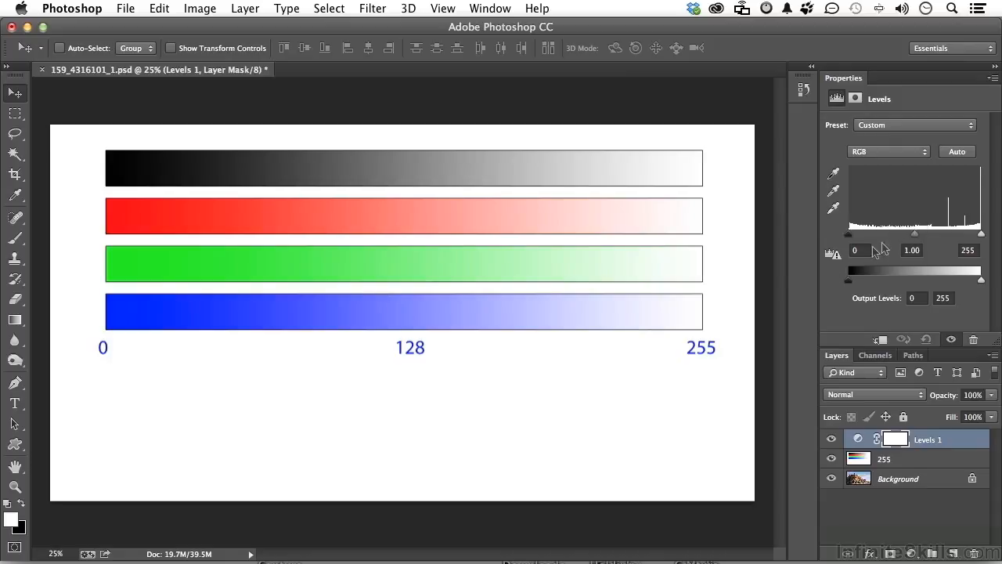
Hide the 255 gradient layer and recalculate the Levels histogram for the street photo.
left_click(833, 256)
left_click(831, 460)
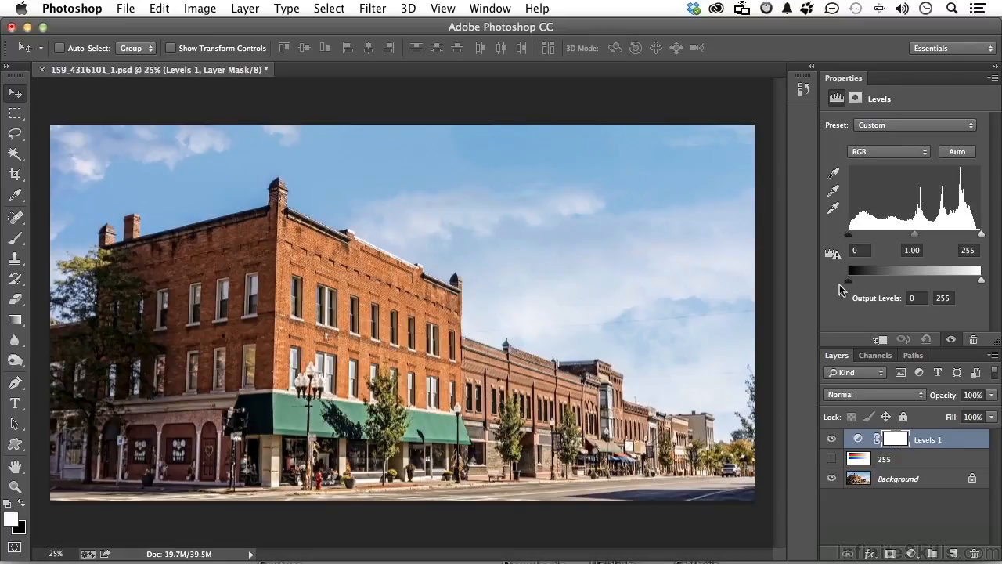
left_click(832, 253)
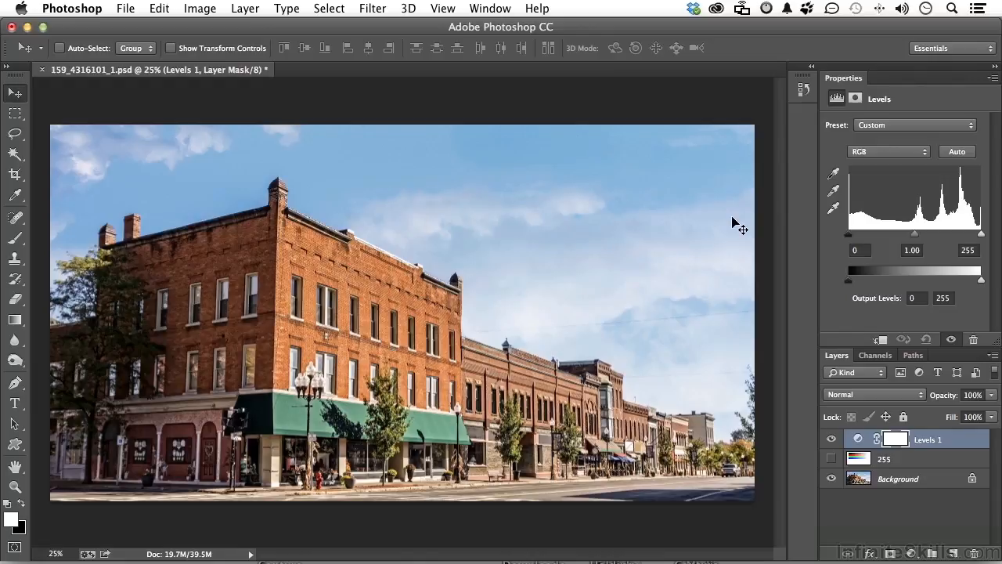
Try the automatic Levels correction on the photo and undo it.
left_click(958, 154)
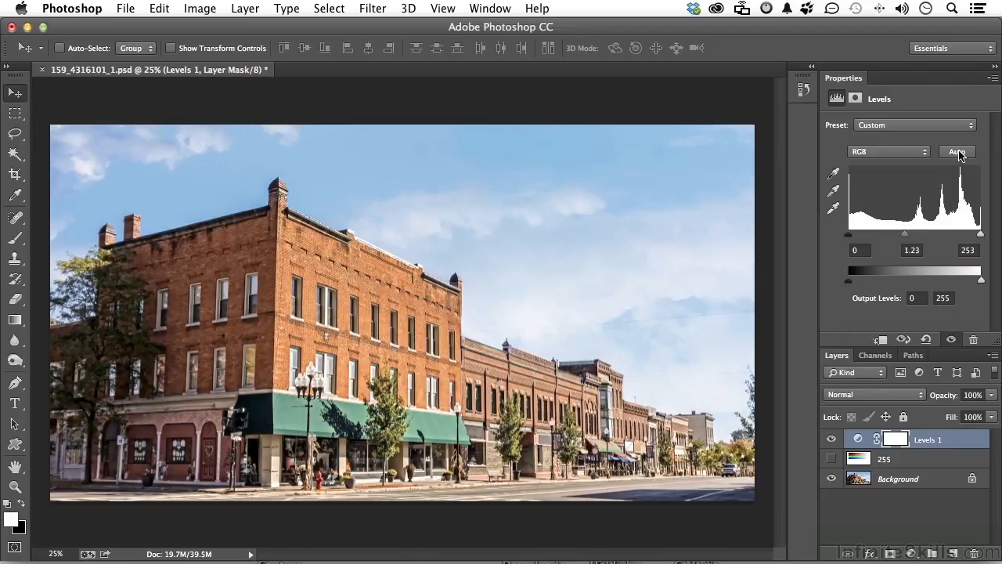
key("super+z")
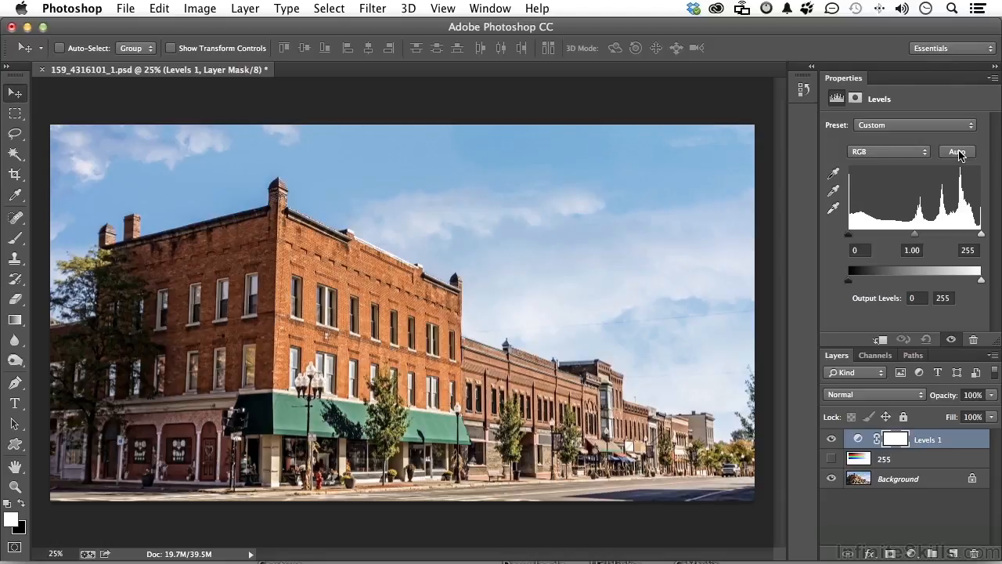
Compare the Enhance Monochromatic Contrast and Enhance Brightness and Contrast algorithms in the Auto Color Correction Options, discarding the changes.
left_click(994, 79)
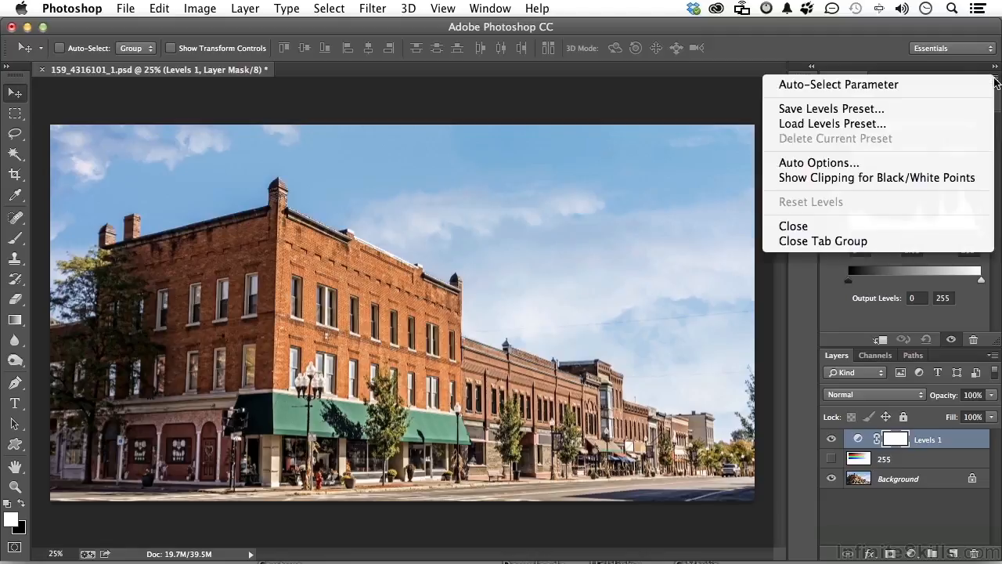
left_click(868, 162)
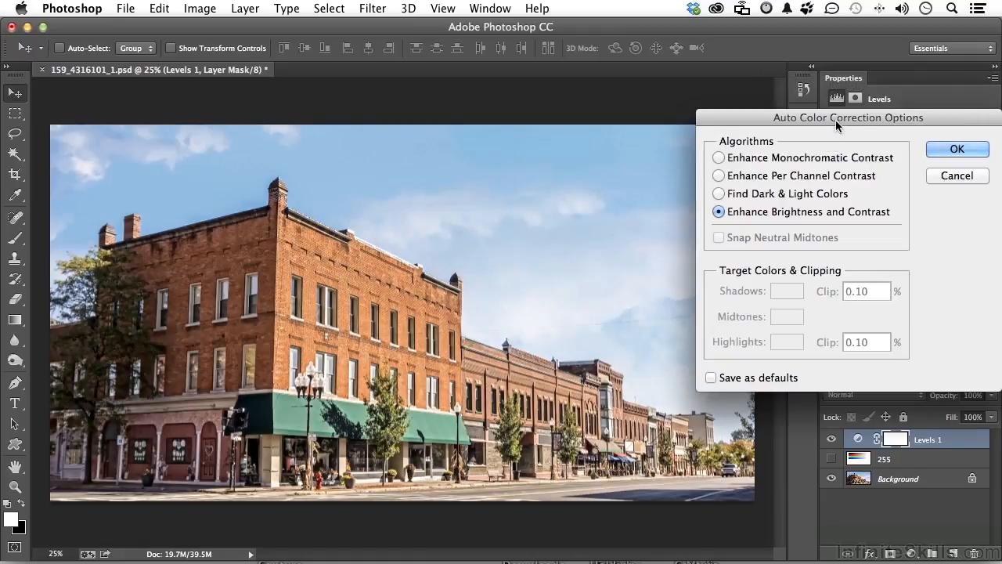
key("Return")
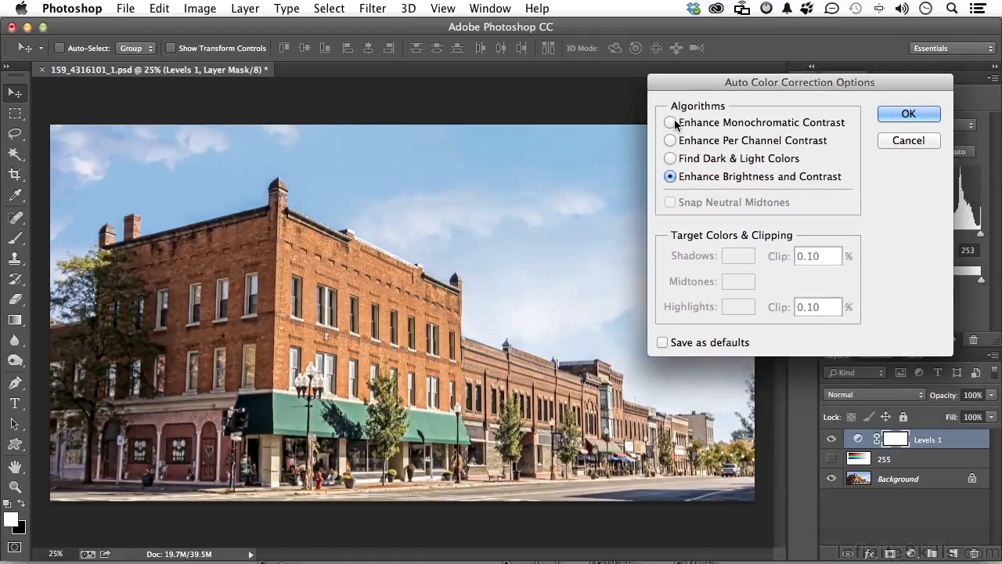
left_click(671, 123)
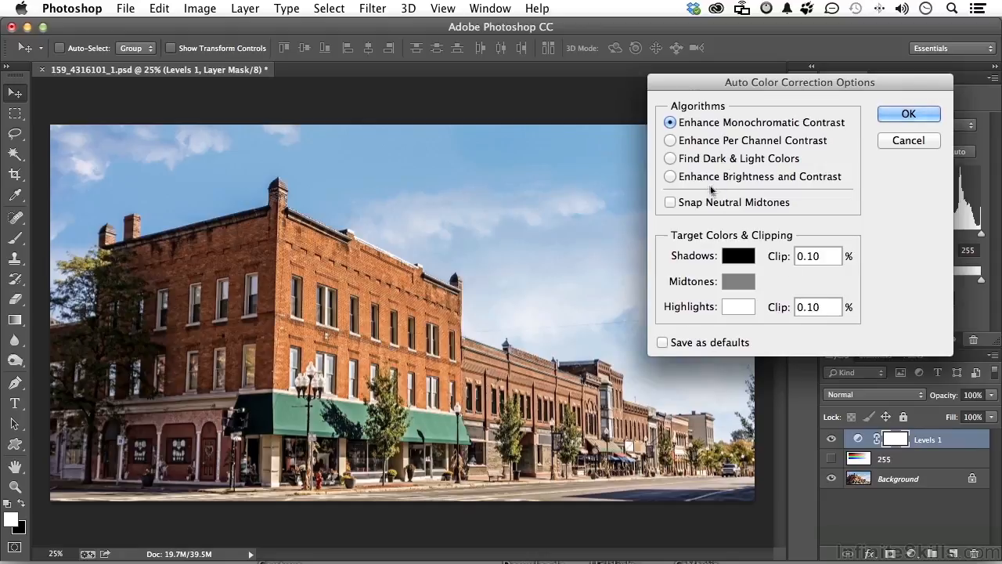
left_click(707, 179)
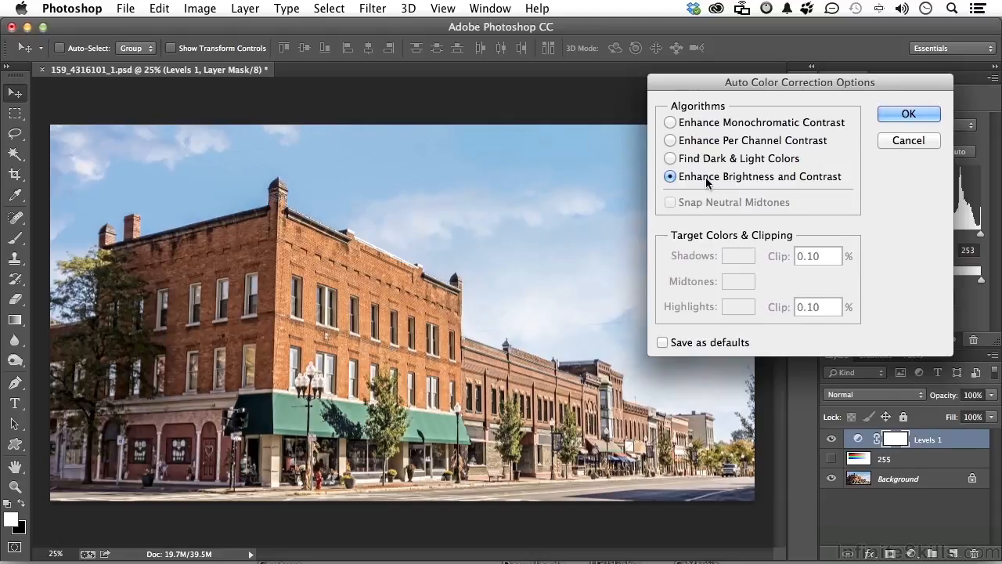
left_click(703, 122)
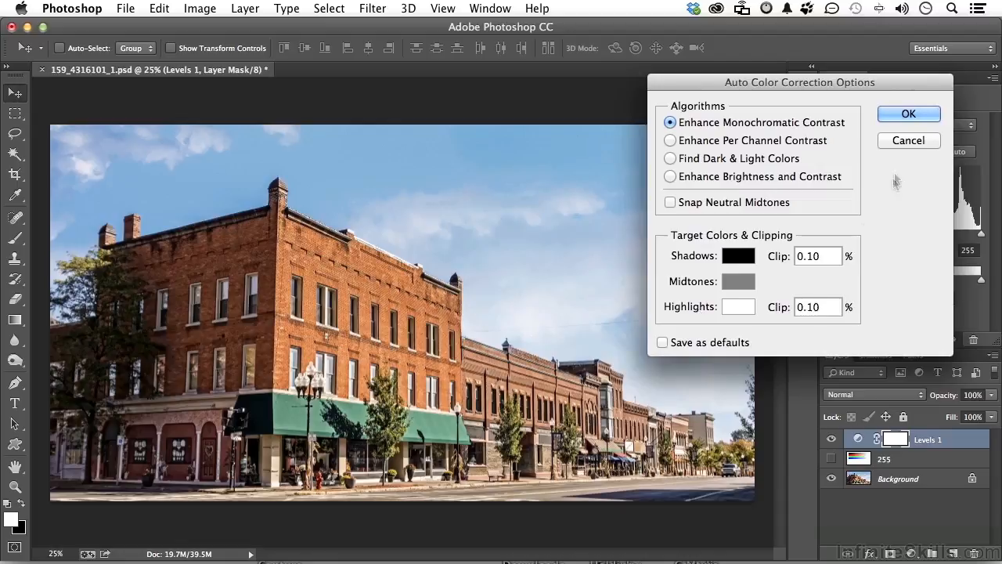
left_click(892, 143)
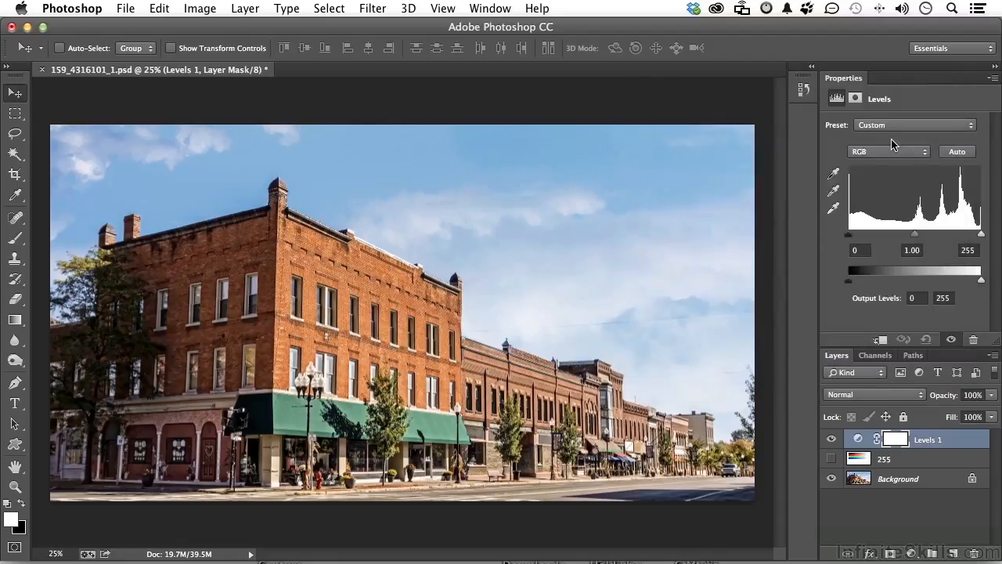
left_click(992, 79)
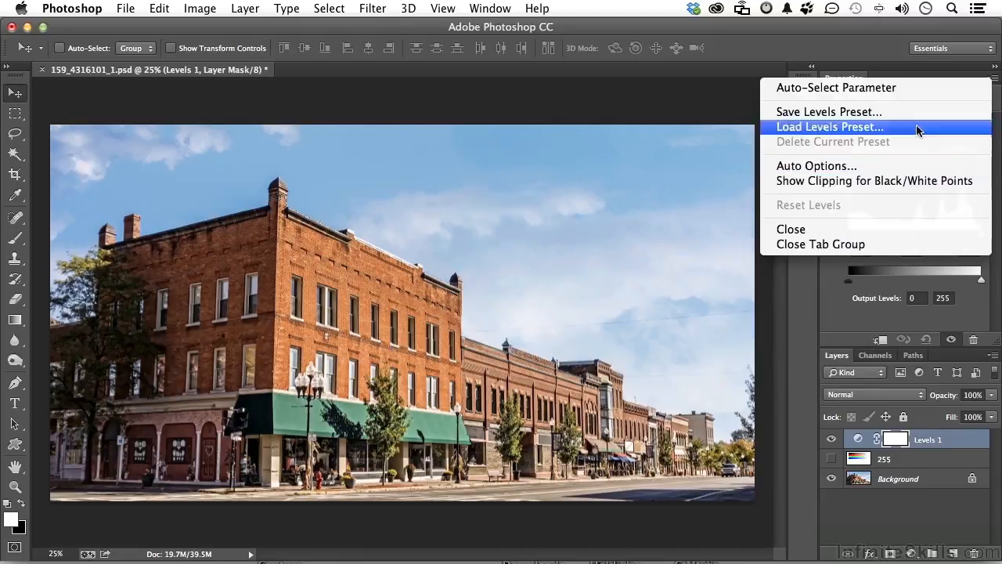
left_click(706, 92)
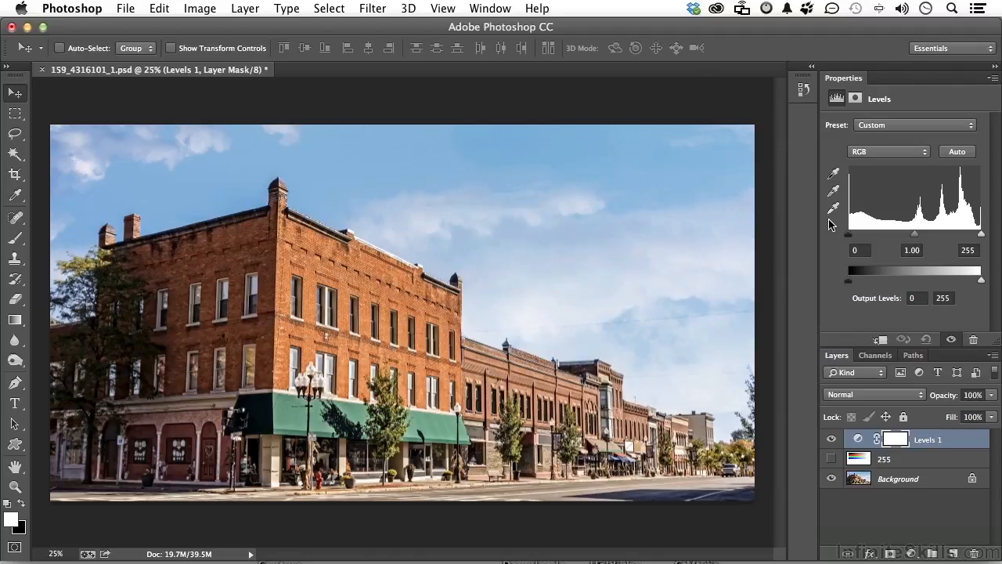
Try input black levels of 20 and 83 and an input white level of 167 on the photo, restoring 0 and 255.
left_click_drag(847, 235, 859, 237)
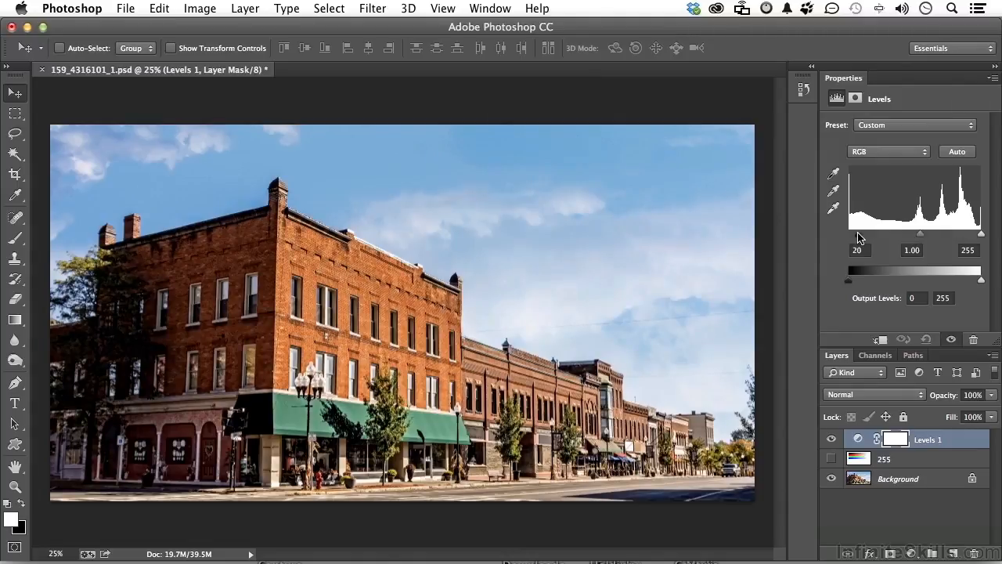
left_click_drag(858, 238, 892, 238)
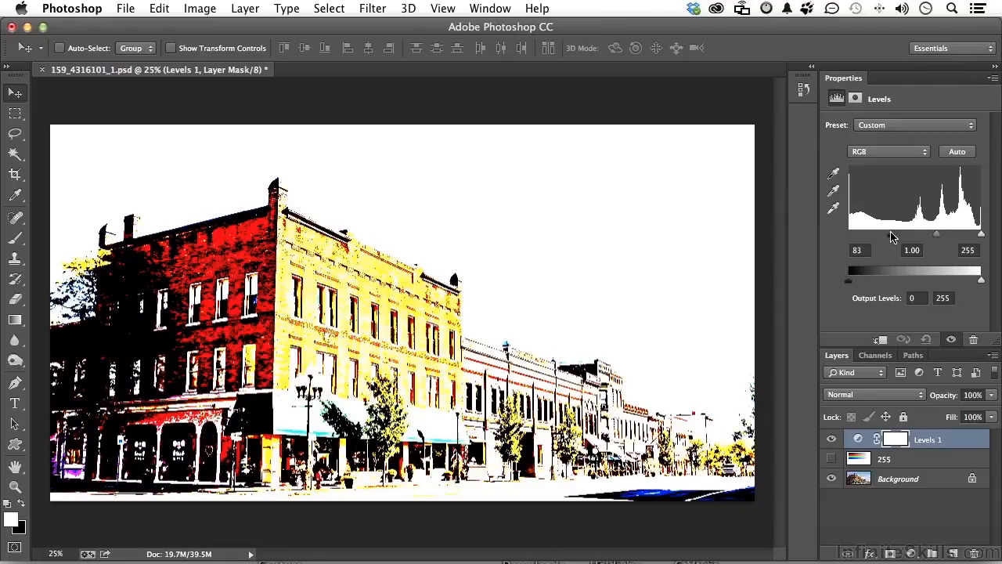
left_click_drag(891, 238, 839, 246)
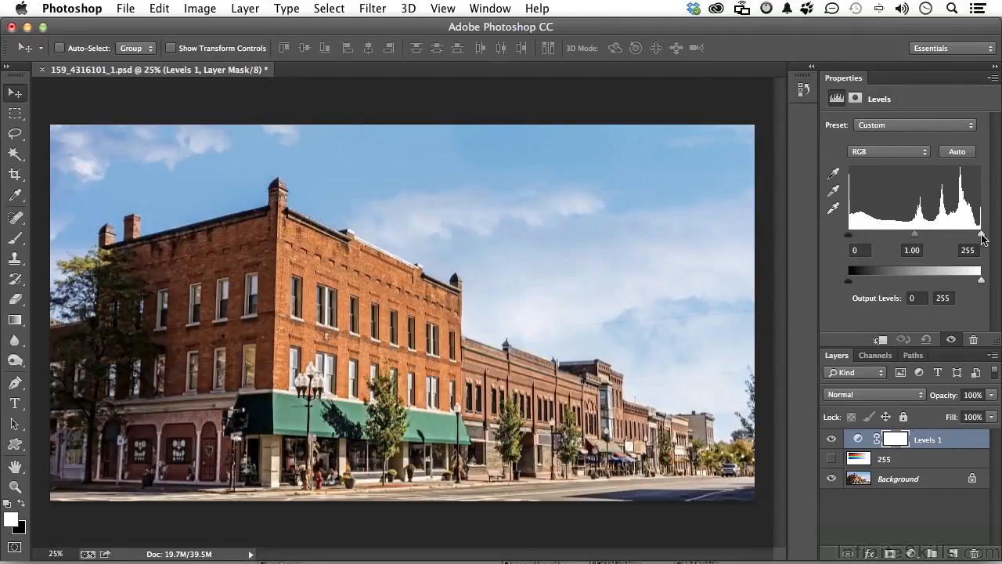
left_click_drag(982, 239, 937, 240)
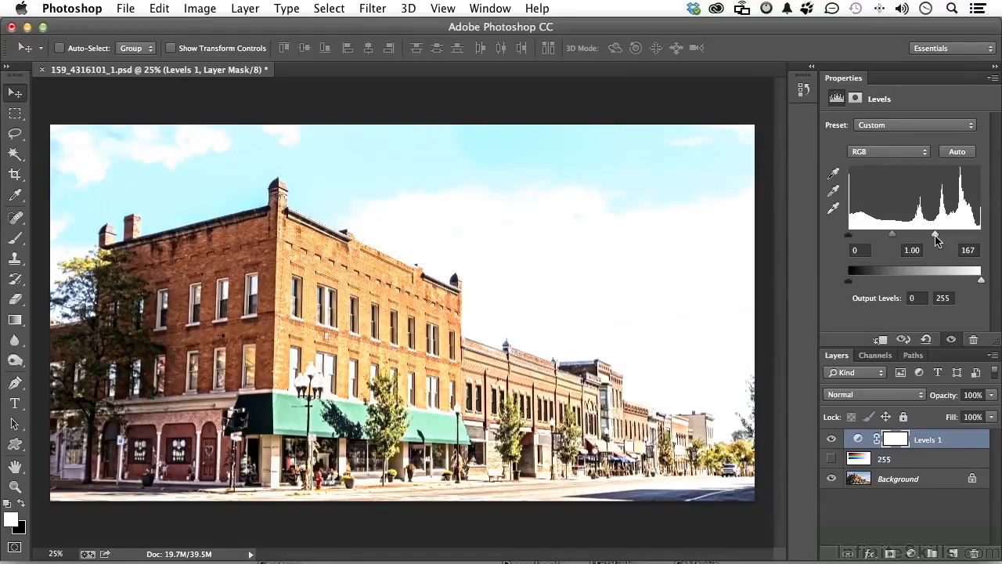
left_click_drag(937, 239, 990, 236)
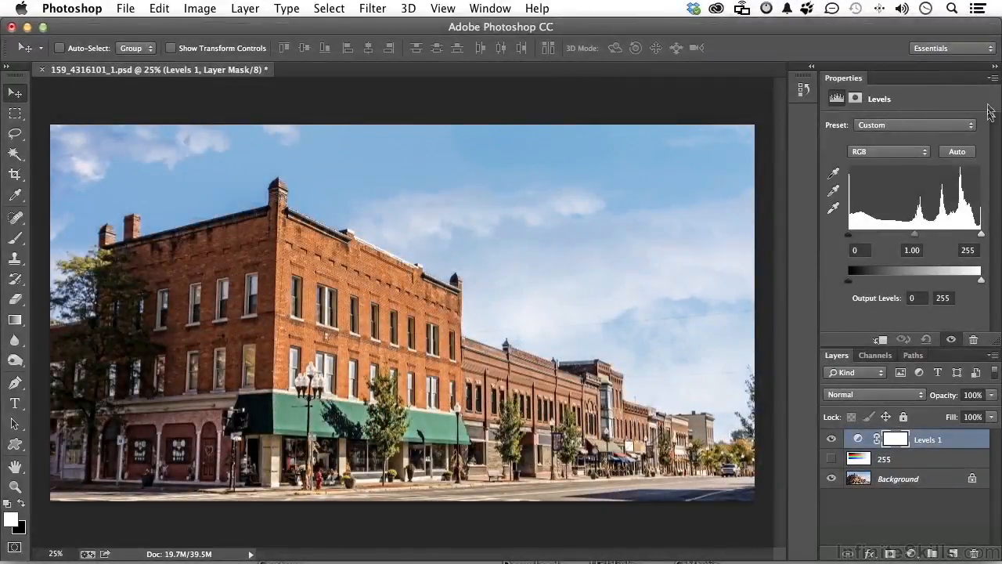
left_click(993, 78)
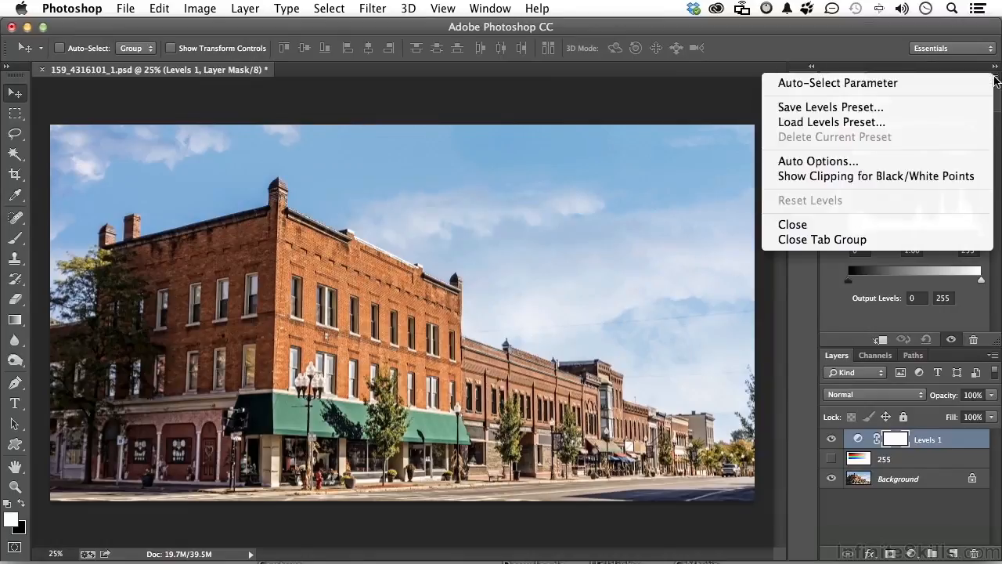
left_click(994, 79)
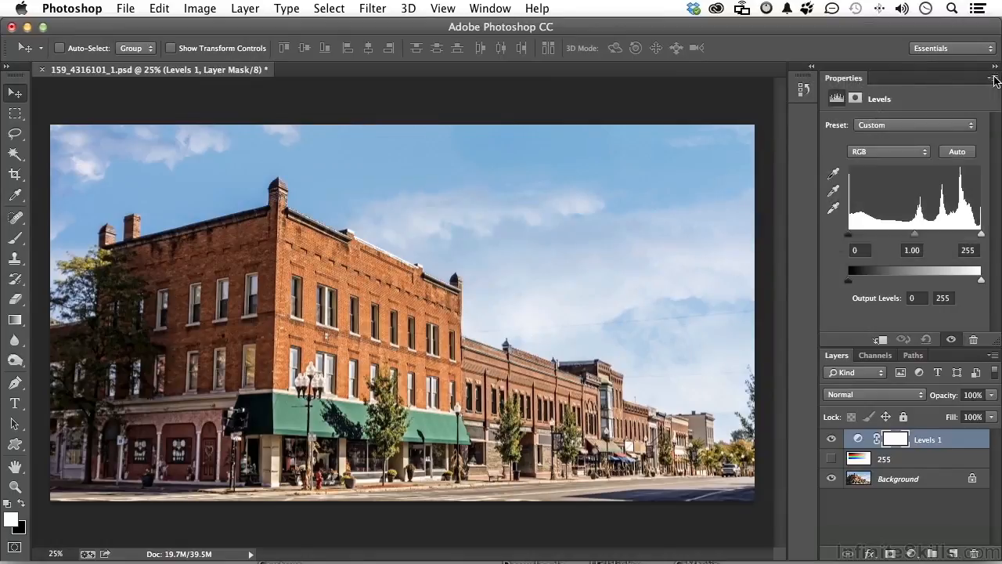